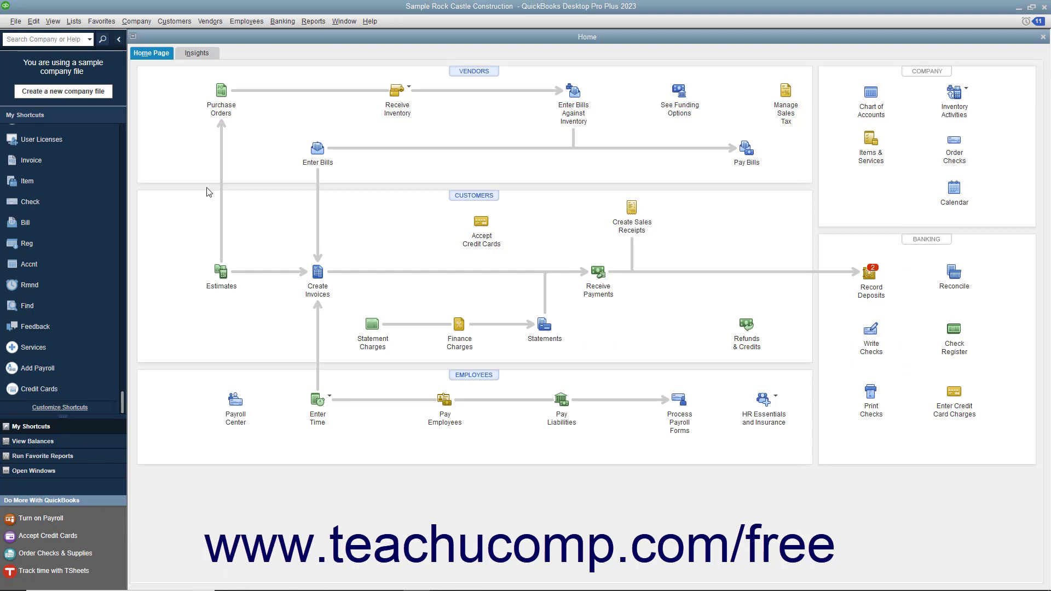
Step: Open the Chart of Accounts from the Lists menu, showing 10100 Checking with a 46,969.10 balance
{"action": "left_click", "coordinate": [81, 22]}
{"action": "left_click", "coordinate": [85, 36]}
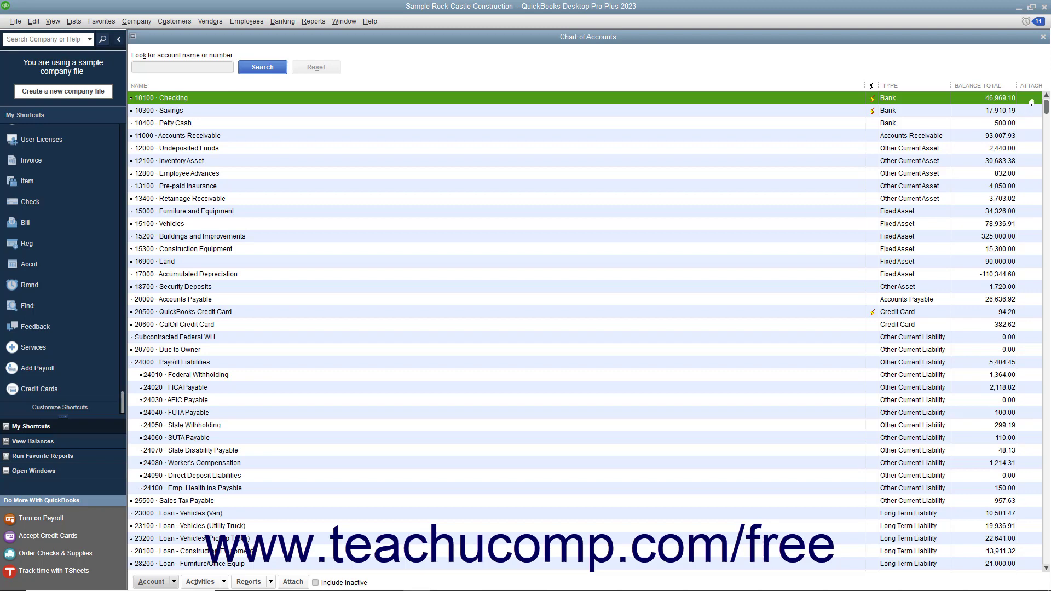
Step: Open the empty Attachments window for the 10100 Checking account
{"action": "left_click", "coordinate": [1031, 102]}
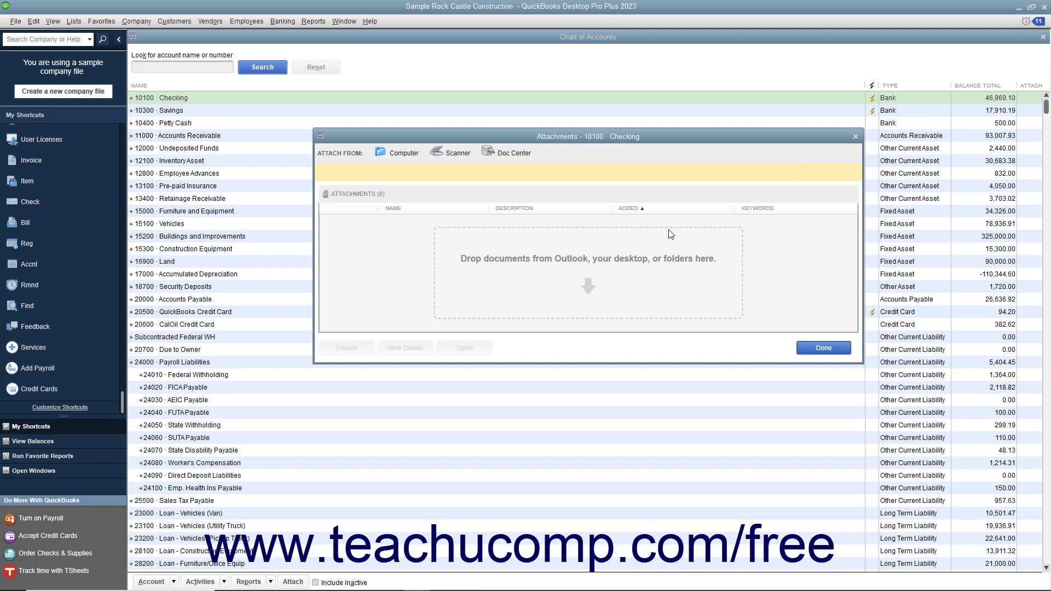
Step: Close the Checking attachments and scroll through the asset, liability, equity, income and expense accounts
{"action": "left_click", "coordinate": [855, 136]}
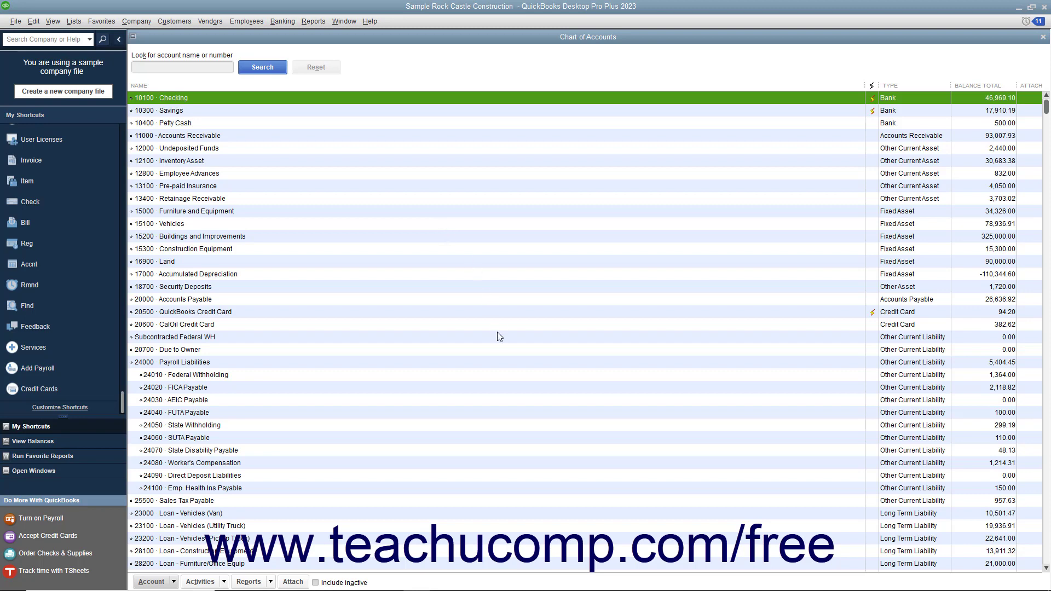
{"action": "scroll", "coordinate": [487, 361], "scroll_direction": "down", "scroll_amount": 6}
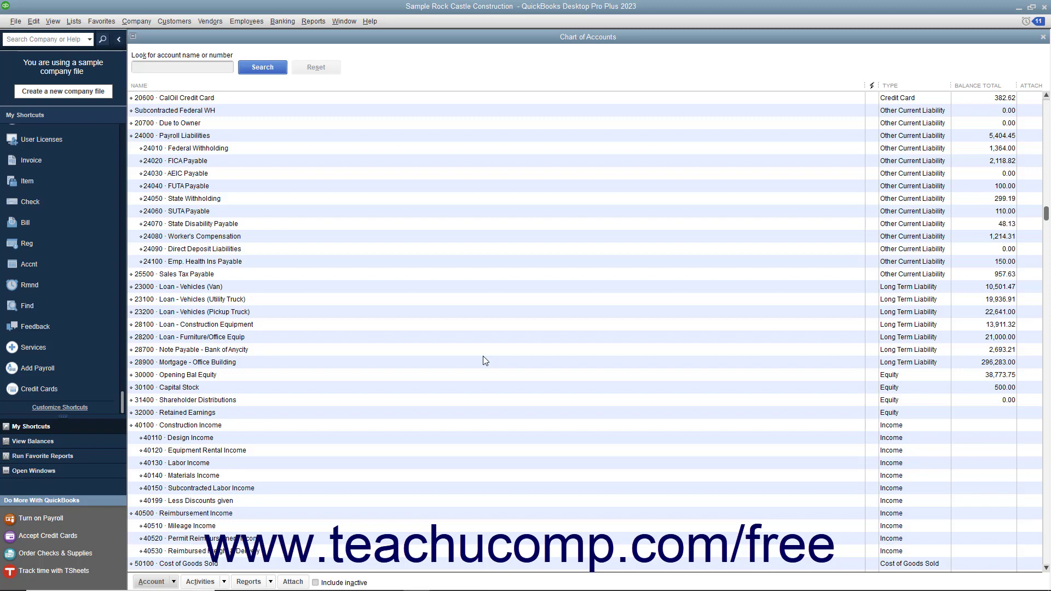
{"action": "scroll", "coordinate": [484, 361], "scroll_direction": "down", "scroll_amount": 4}
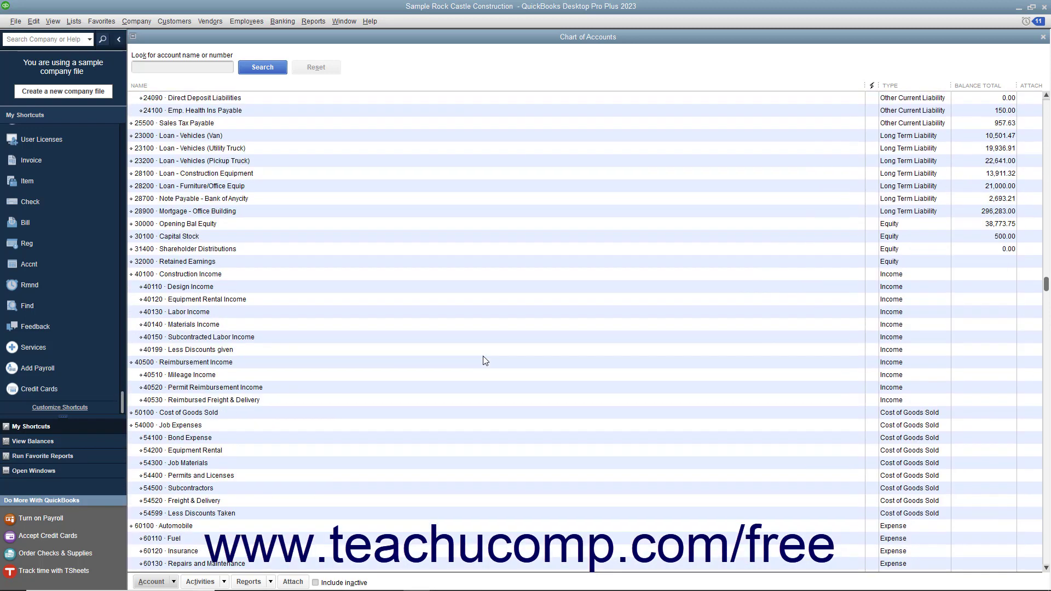
{"action": "scroll", "coordinate": [484, 361], "scroll_direction": "down", "scroll_amount": 5}
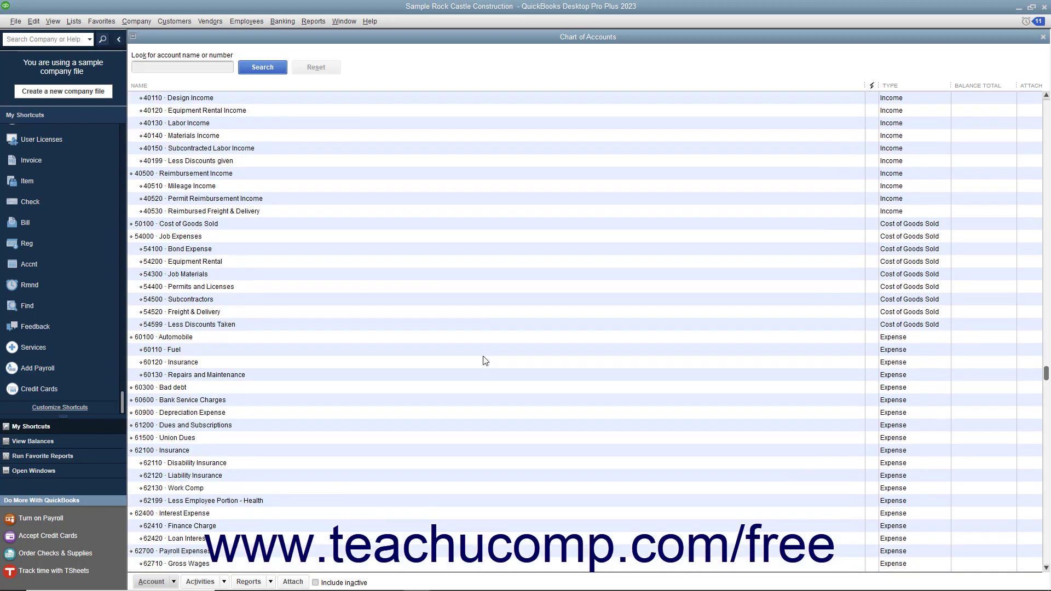
{"action": "scroll", "coordinate": [483, 360], "scroll_direction": "down", "scroll_amount": 3}
{"action": "scroll", "coordinate": [483, 361], "scroll_direction": "down", "scroll_amount": 4}
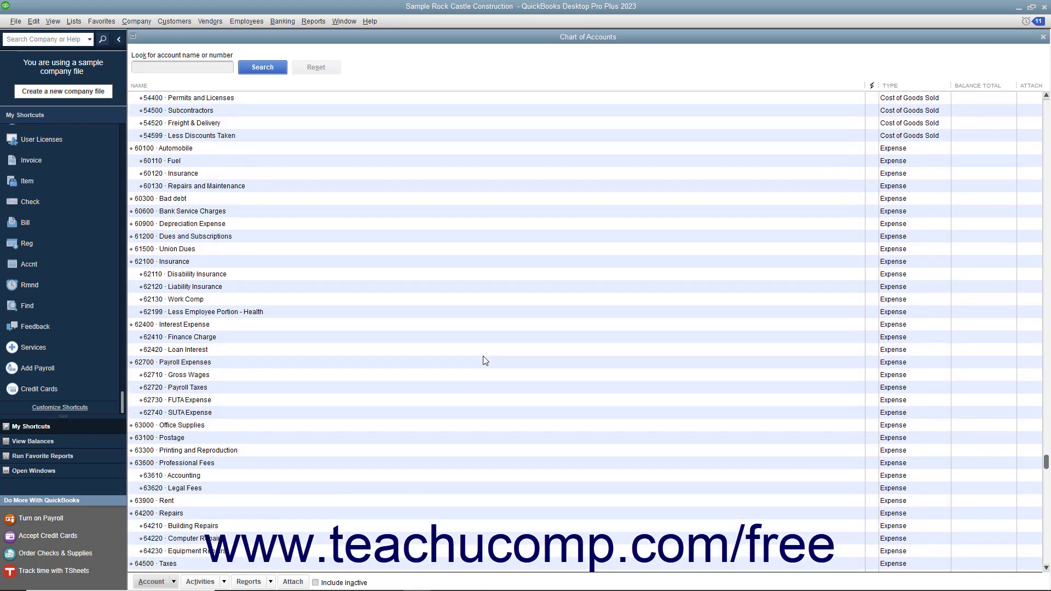
{"action": "scroll", "coordinate": [484, 360], "scroll_direction": "down", "scroll_amount": 1}
{"action": "scroll", "coordinate": [484, 361], "scroll_direction": "down", "scroll_amount": 3}
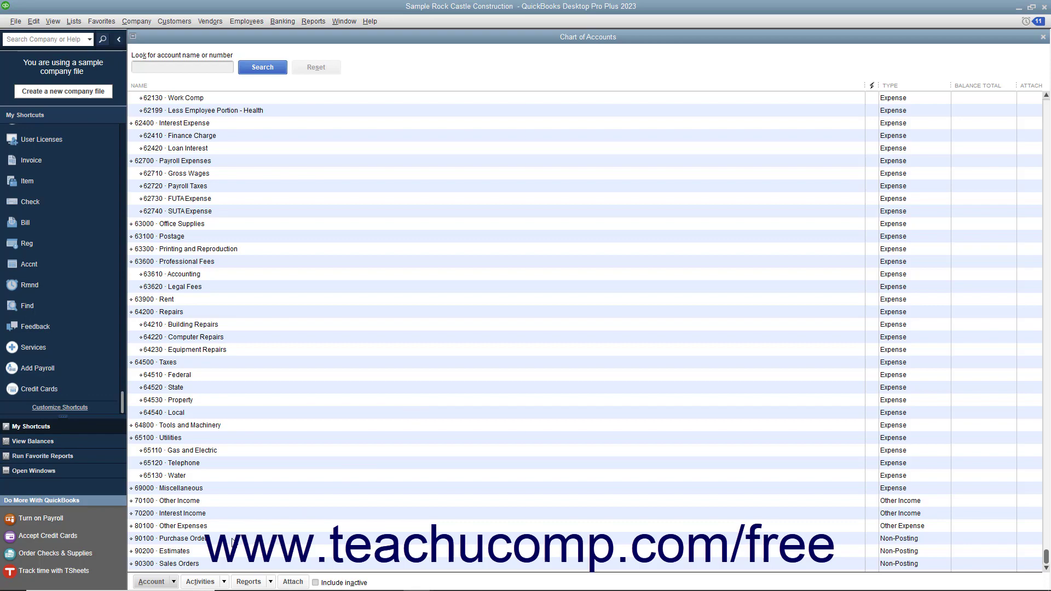
Step: Select the 90100 Purchase Orders non-posting account and scroll back through the list to review
{"action": "left_click", "coordinate": [214, 540]}
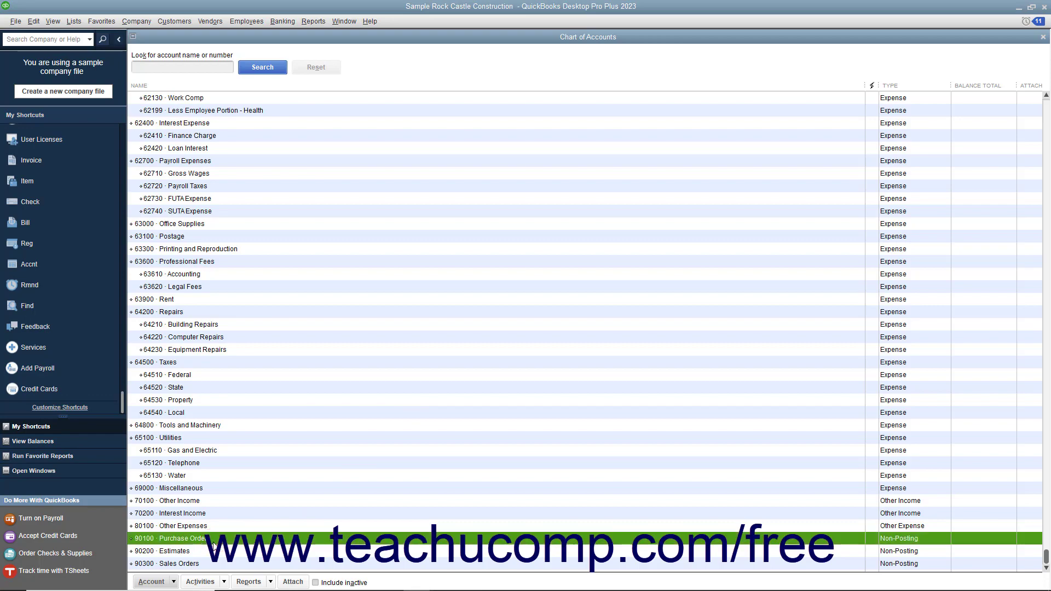
{"action": "scroll", "coordinate": [404, 357], "scroll_direction": "up", "scroll_amount": 15}
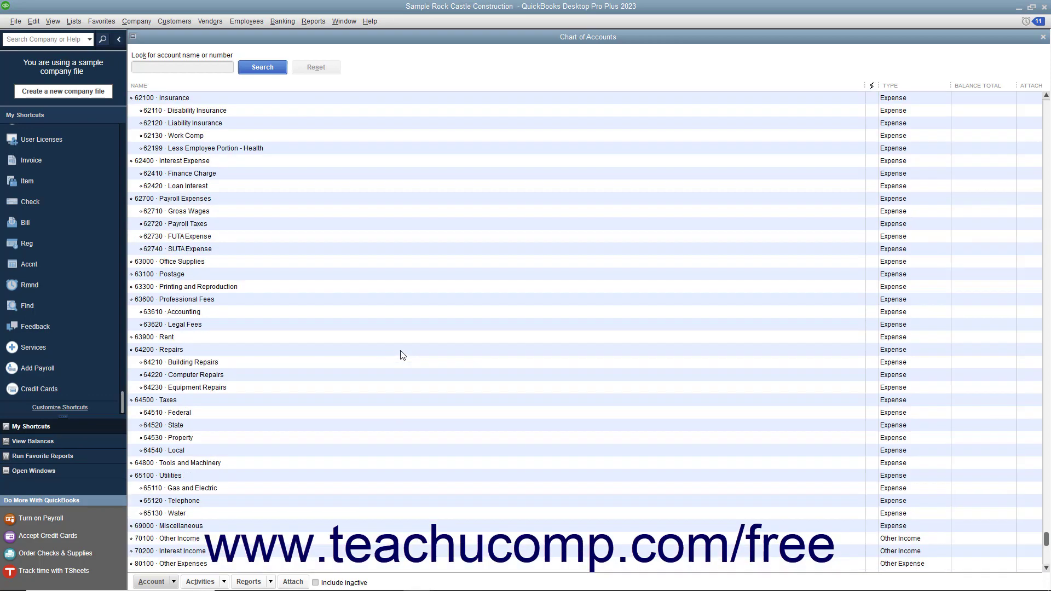
{"action": "scroll", "coordinate": [403, 355], "scroll_direction": "up", "scroll_amount": 11}
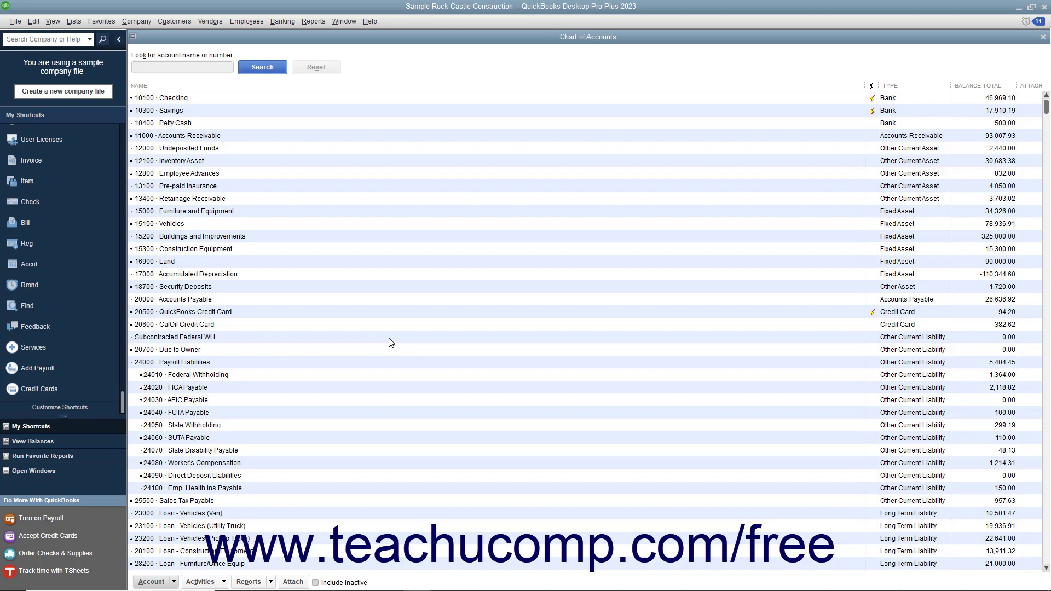
{"action": "scroll", "coordinate": [391, 342], "scroll_direction": "down", "scroll_amount": 1}
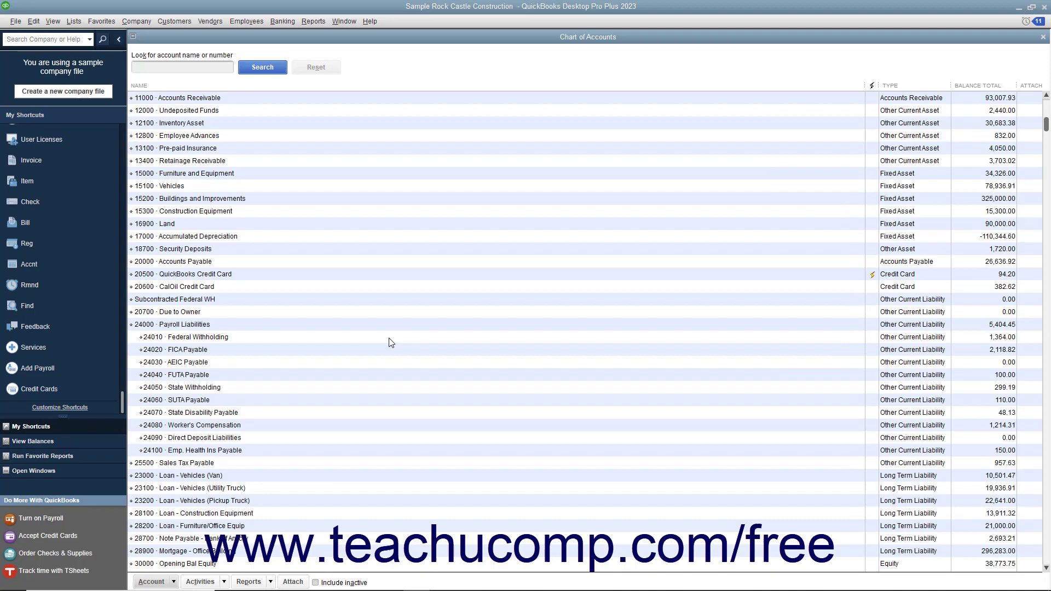
{"action": "scroll", "coordinate": [391, 342], "scroll_direction": "down", "scroll_amount": 7}
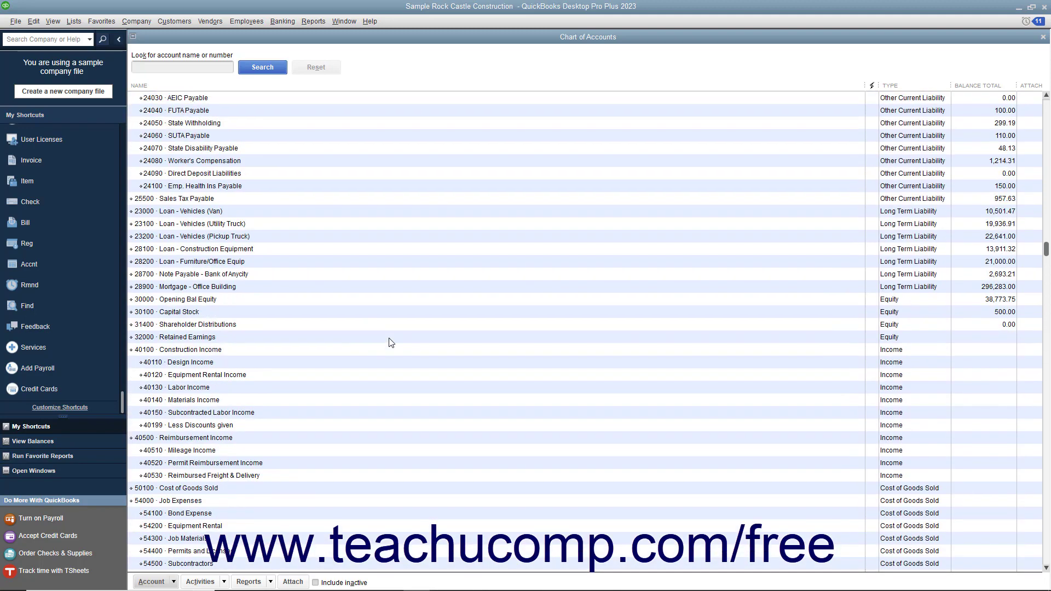
{"action": "scroll", "coordinate": [391, 342], "scroll_direction": "down", "scroll_amount": 3}
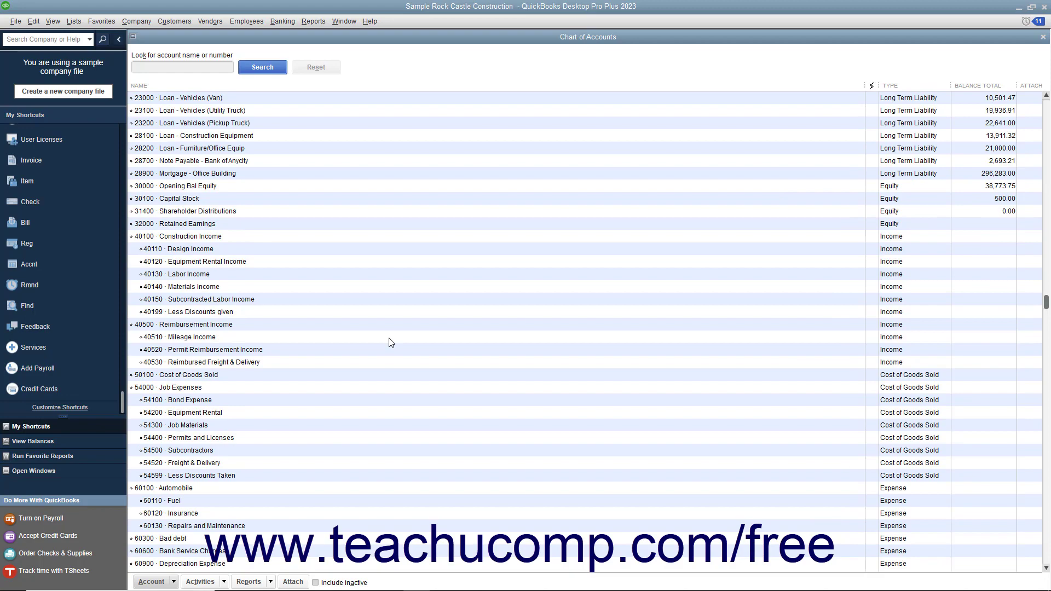
{"action": "scroll", "coordinate": [392, 343], "scroll_direction": "down", "scroll_amount": 3}
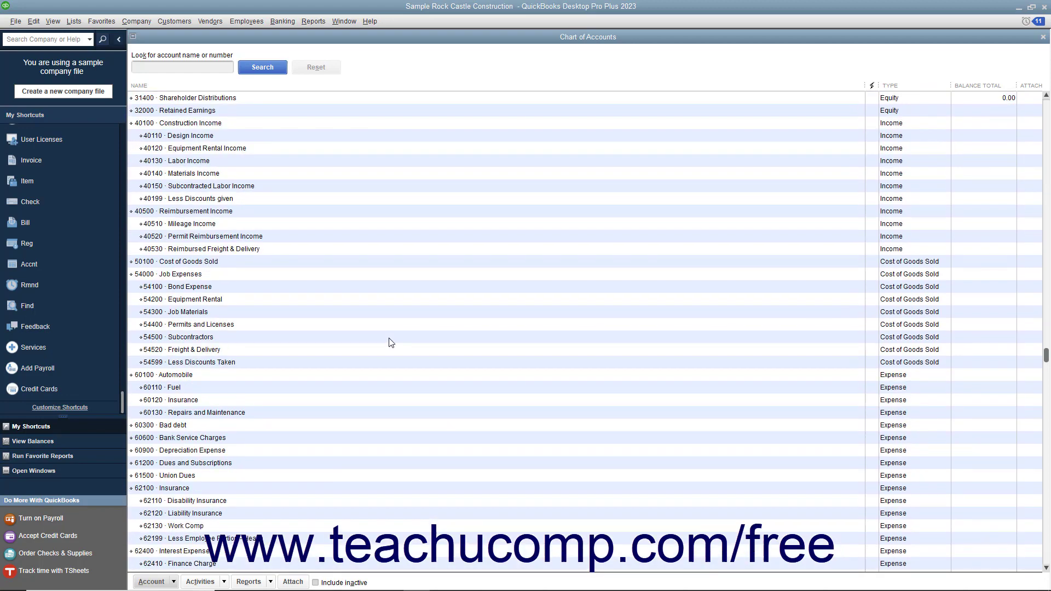
{"action": "scroll", "coordinate": [366, 303], "scroll_direction": "up", "scroll_amount": 14}
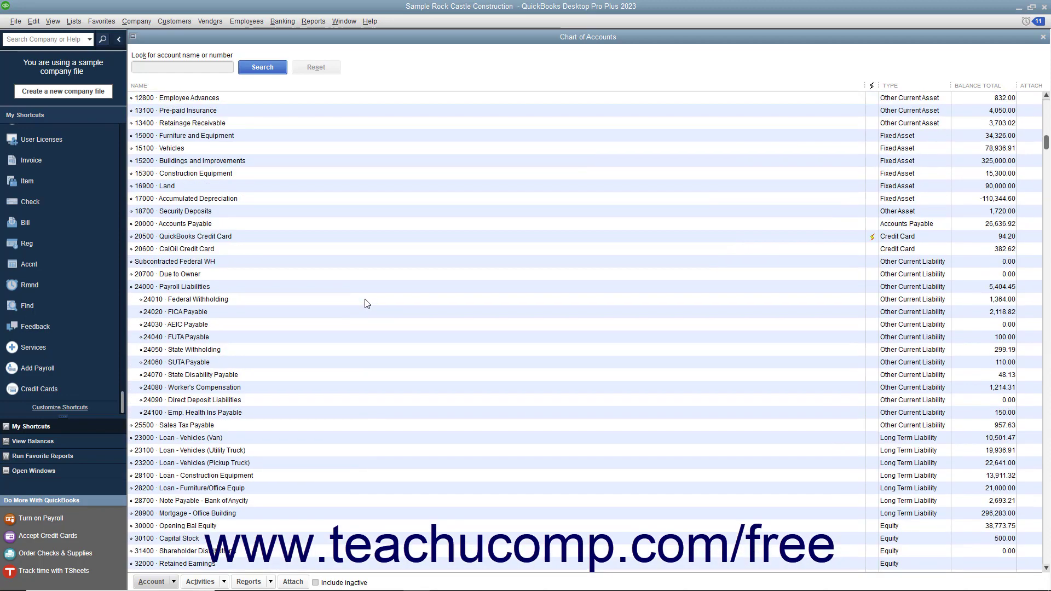
{"action": "scroll", "coordinate": [367, 304], "scroll_direction": "up", "scroll_amount": 1}
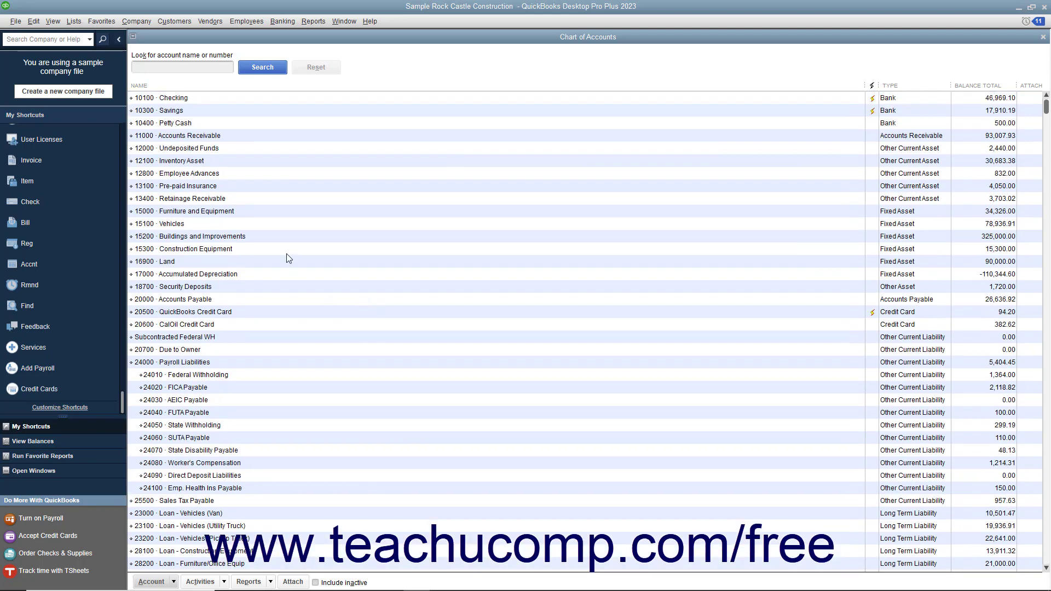
{"action": "double_click", "coordinate": [202, 98]}
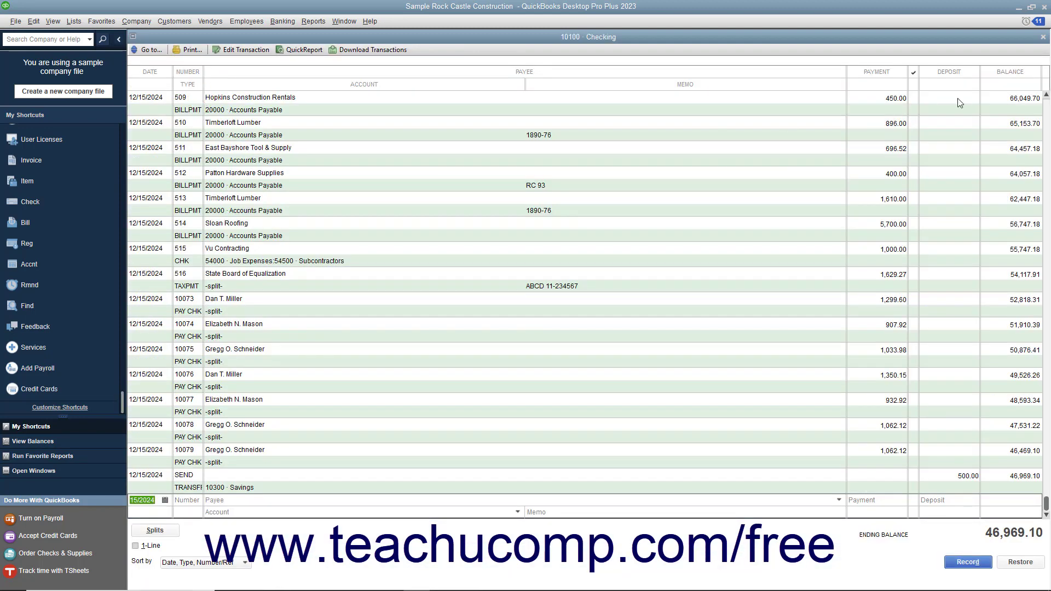
{"action": "left_click", "coordinate": [1043, 38]}
{"action": "scroll", "coordinate": [450, 387], "scroll_direction": "down", "scroll_amount": 13}
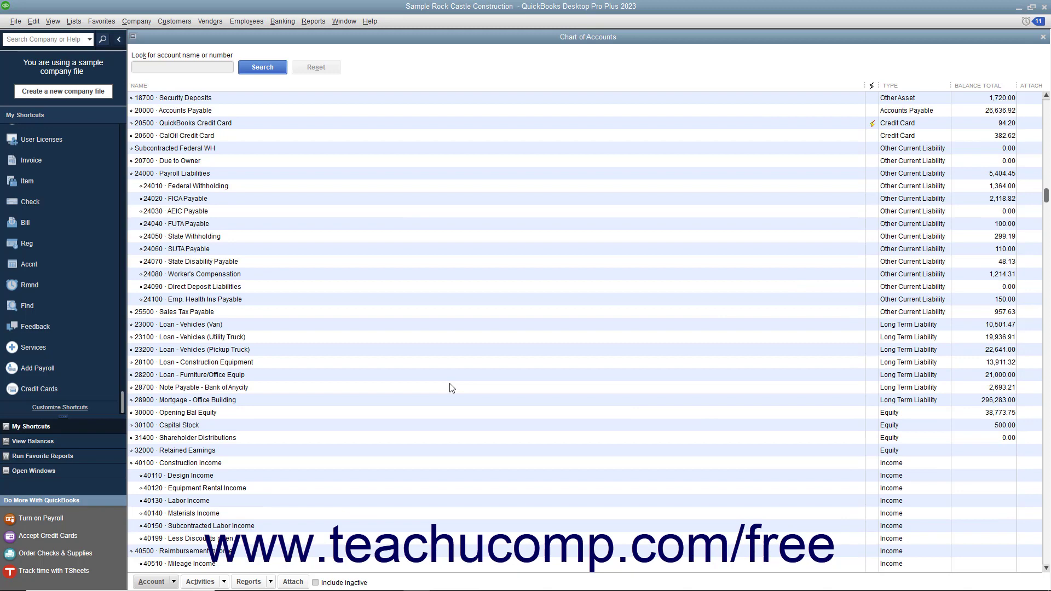
{"action": "scroll", "coordinate": [451, 387], "scroll_direction": "down", "scroll_amount": 4}
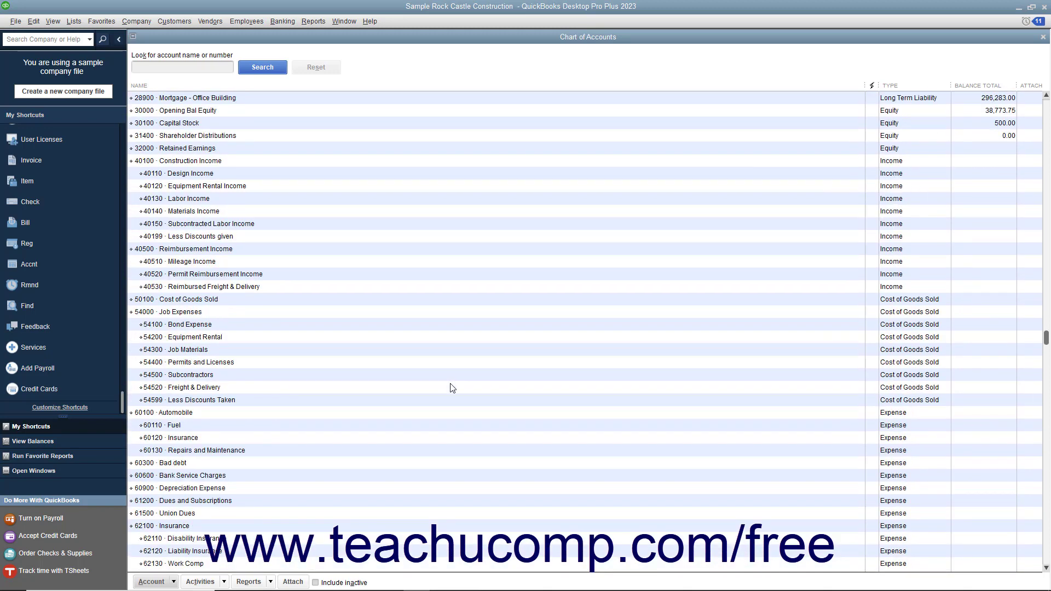
{"action": "double_click", "coordinate": [370, 425]}
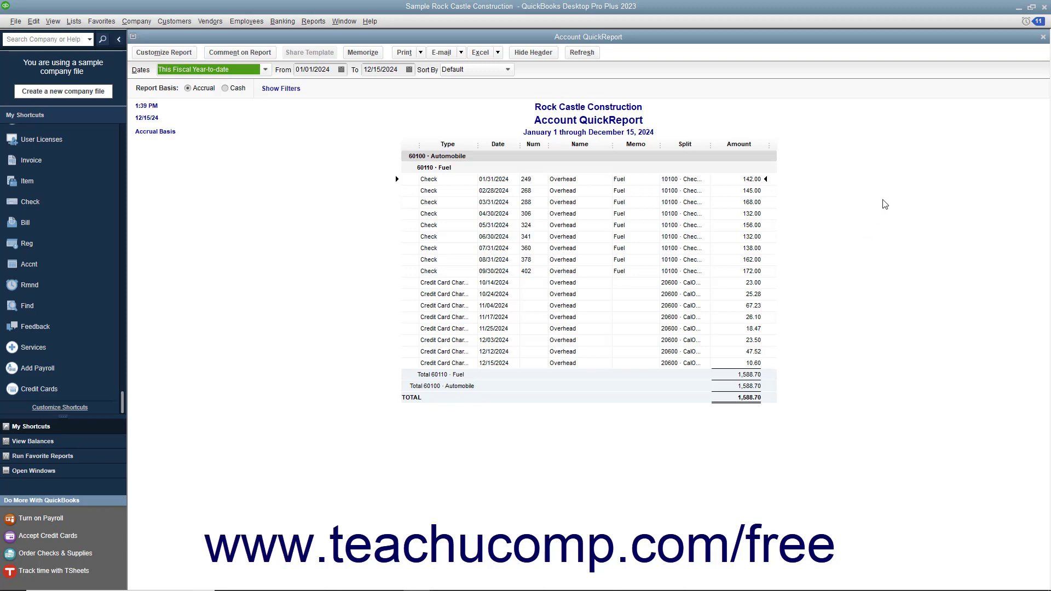
{"action": "left_click", "coordinate": [1042, 37]}
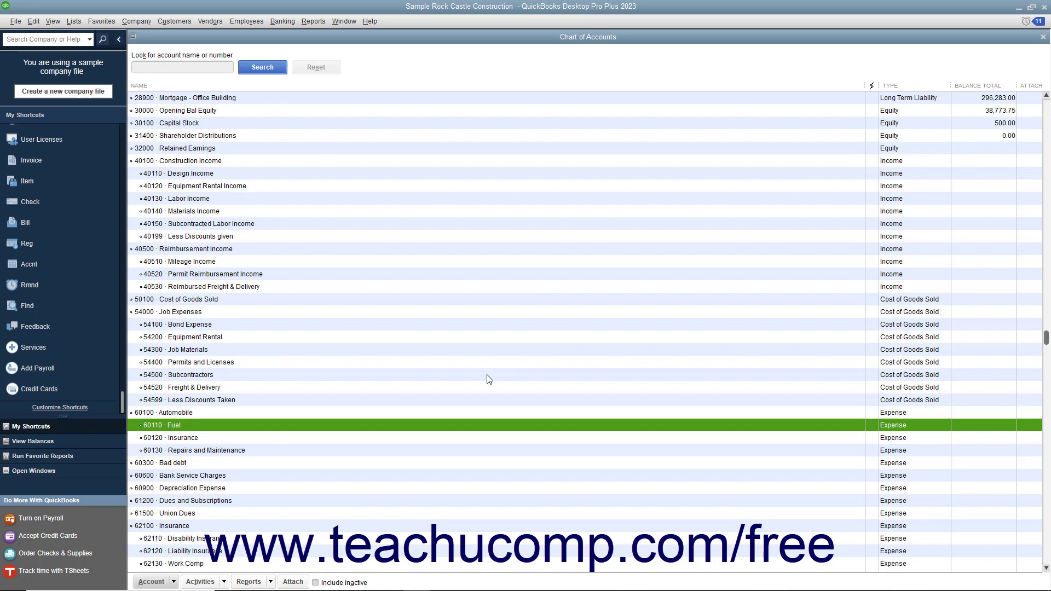
{"action": "scroll", "coordinate": [462, 382], "scroll_direction": "up", "scroll_amount": 7}
{"action": "scroll", "coordinate": [461, 382], "scroll_direction": "up", "scroll_amount": 6}
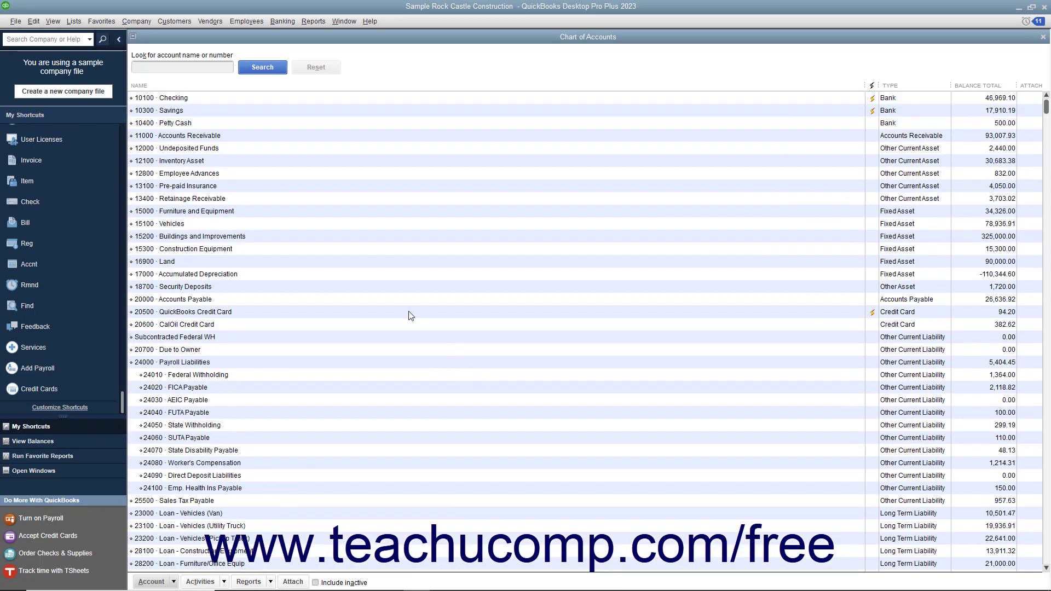
{"action": "left_click", "coordinate": [281, 103]}
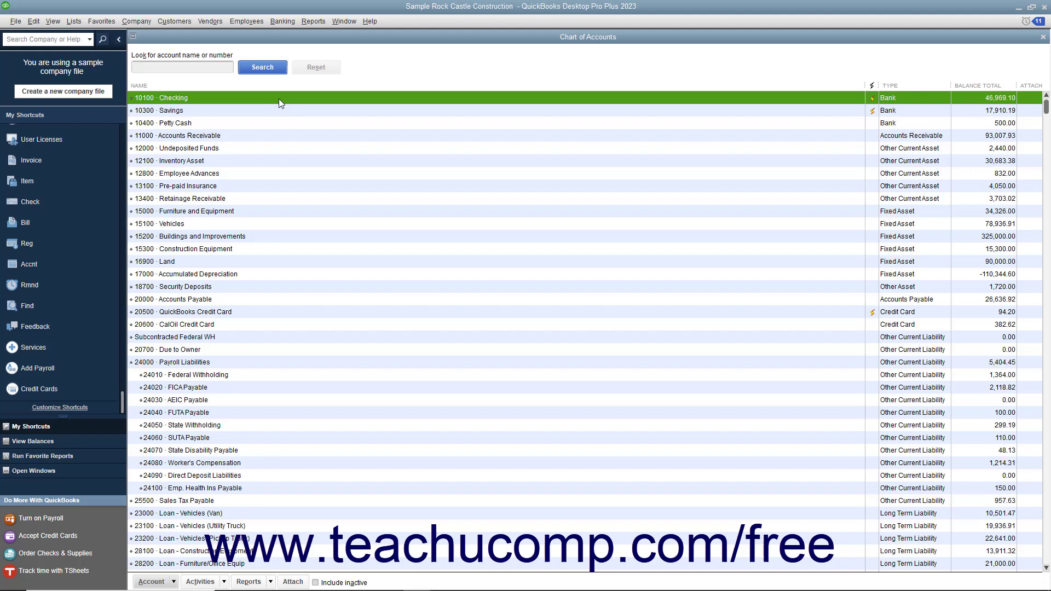
{"action": "left_click", "coordinate": [266, 134]}
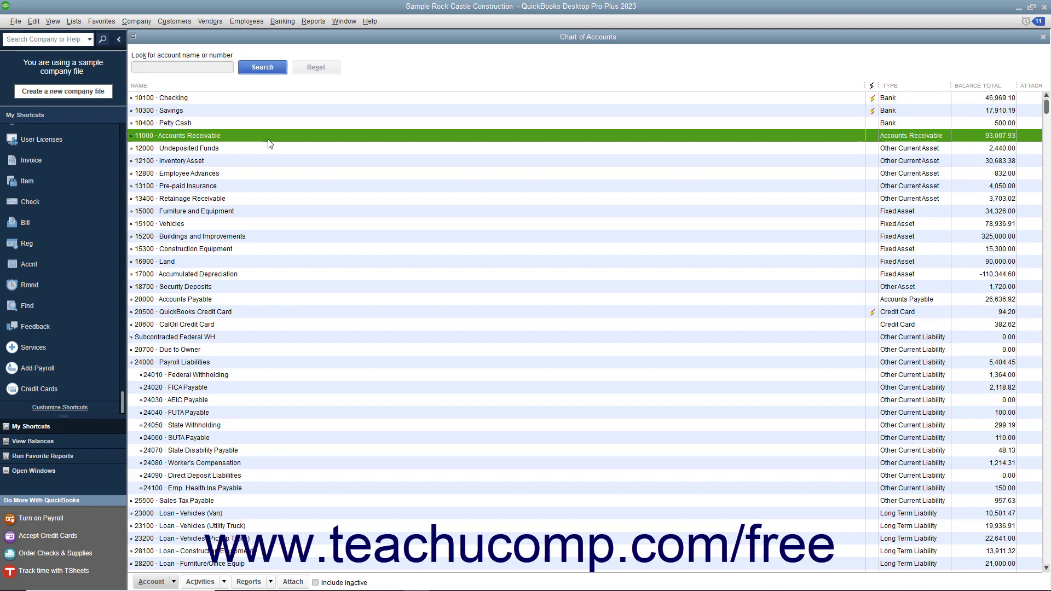
{"action": "left_click", "coordinate": [892, 98]}
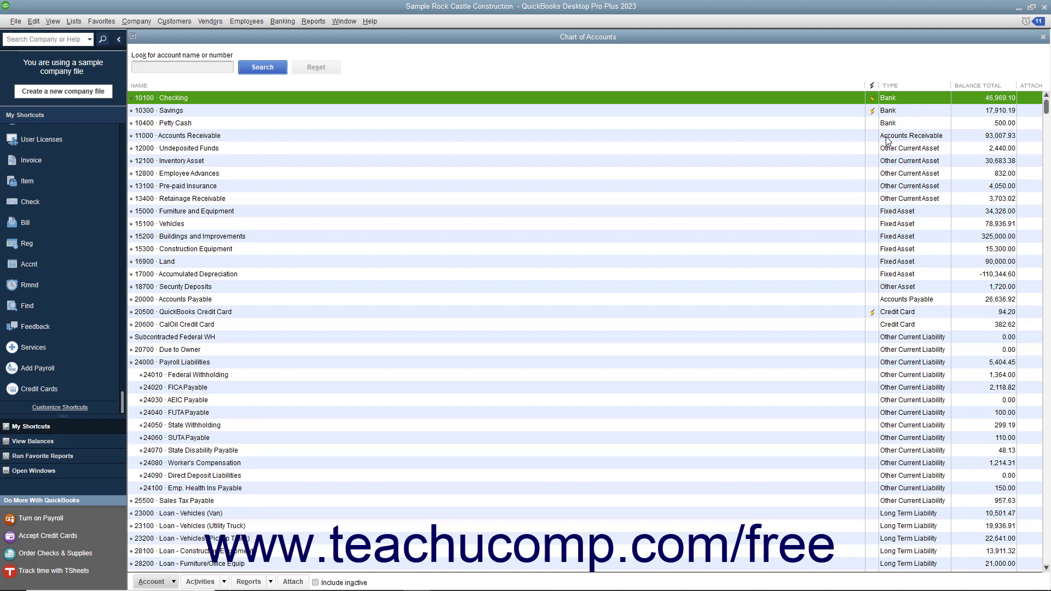
{"action": "left_click", "coordinate": [751, 337]}
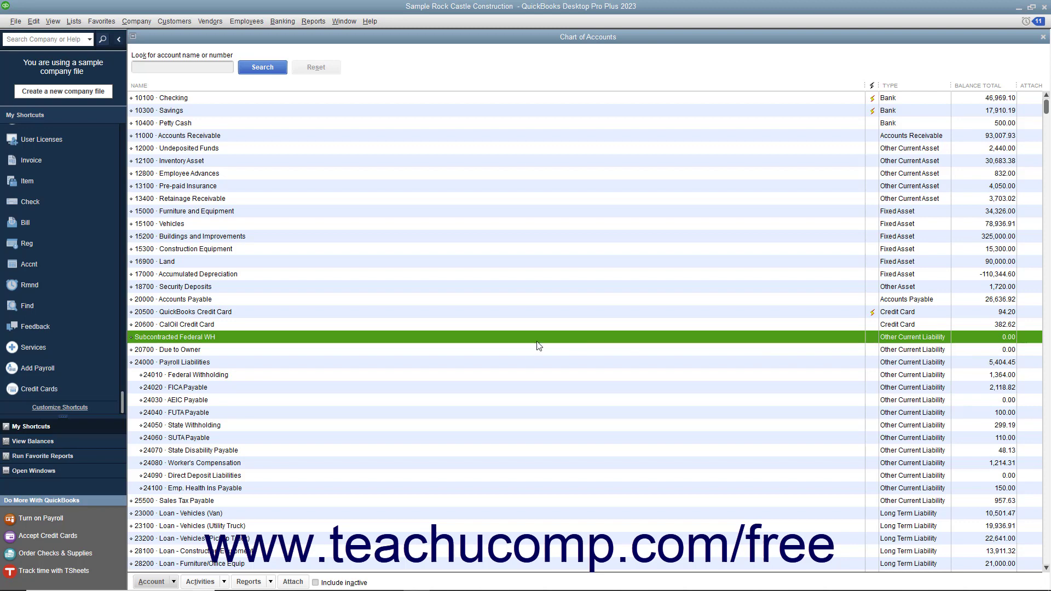
{"action": "left_click", "coordinate": [258, 299]}
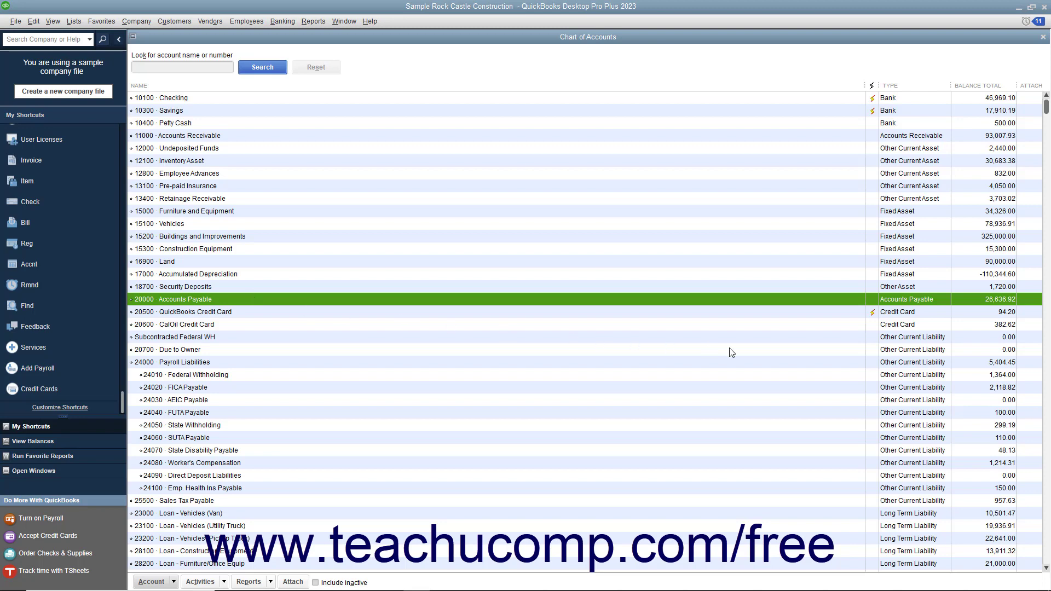
{"action": "left_click", "coordinate": [892, 312]}
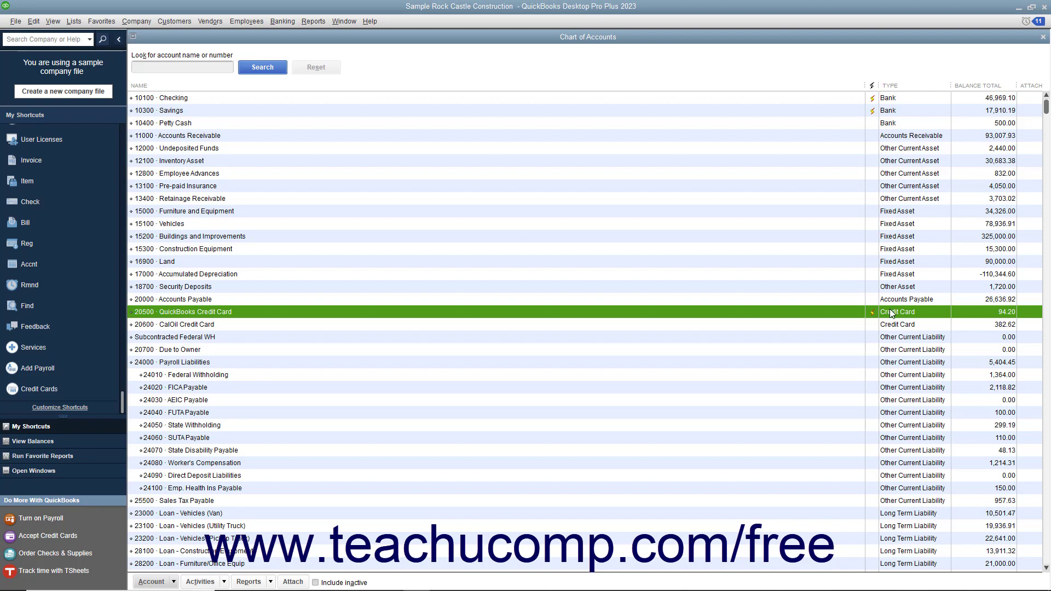
{"action": "scroll", "coordinate": [800, 367], "scroll_direction": "down", "scroll_amount": 3}
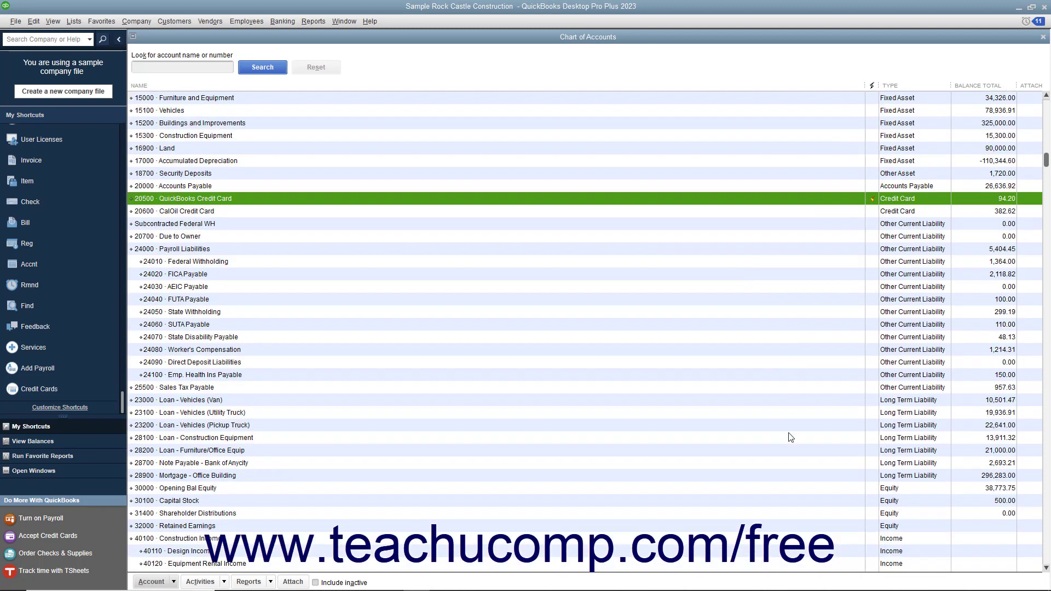
{"action": "left_click", "coordinate": [787, 475]}
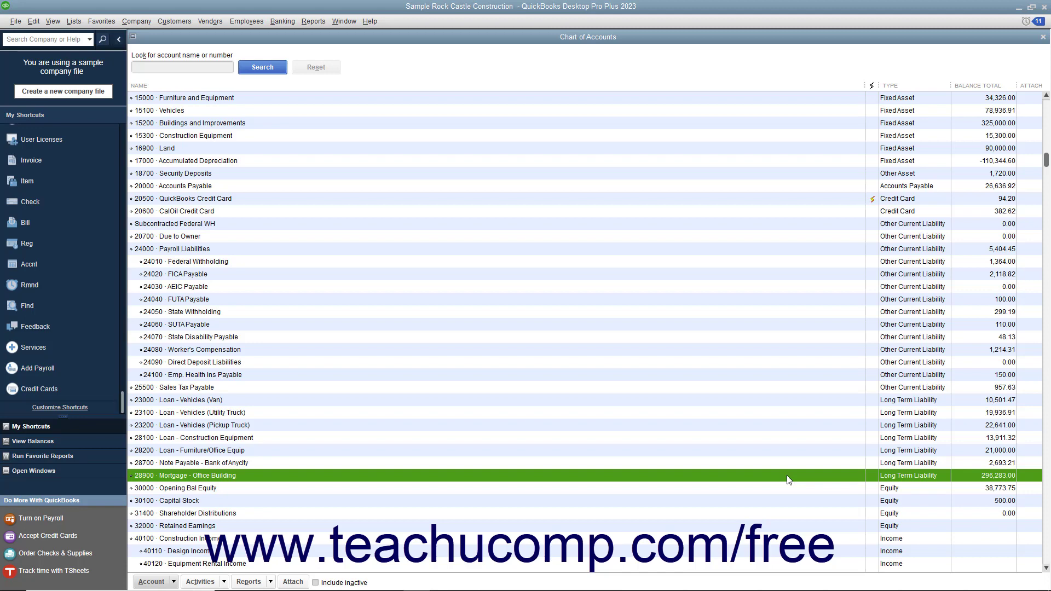
{"action": "left_click", "coordinate": [766, 490]}
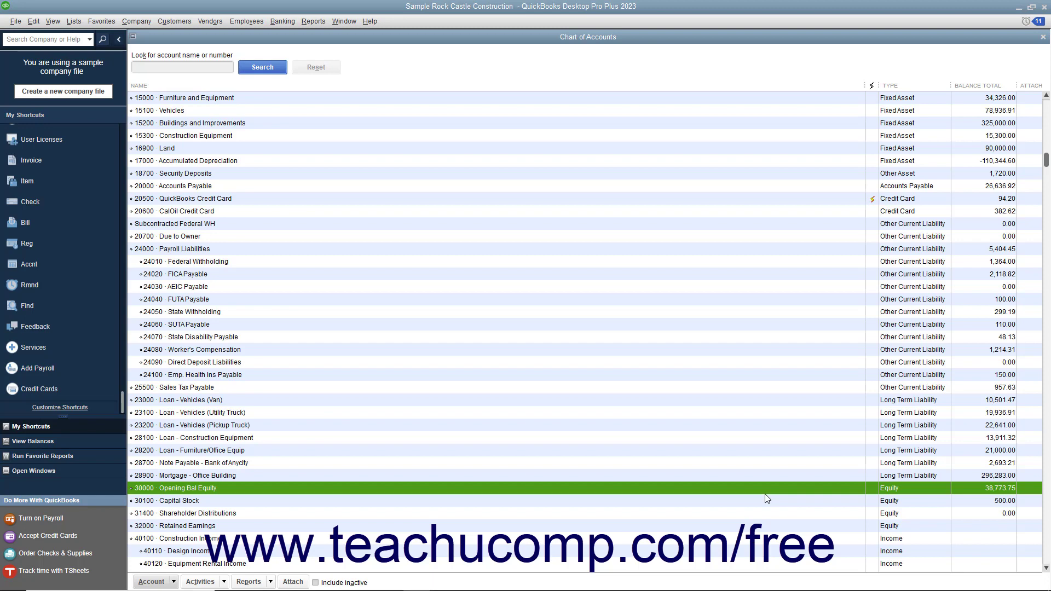
{"action": "left_click", "coordinate": [763, 527]}
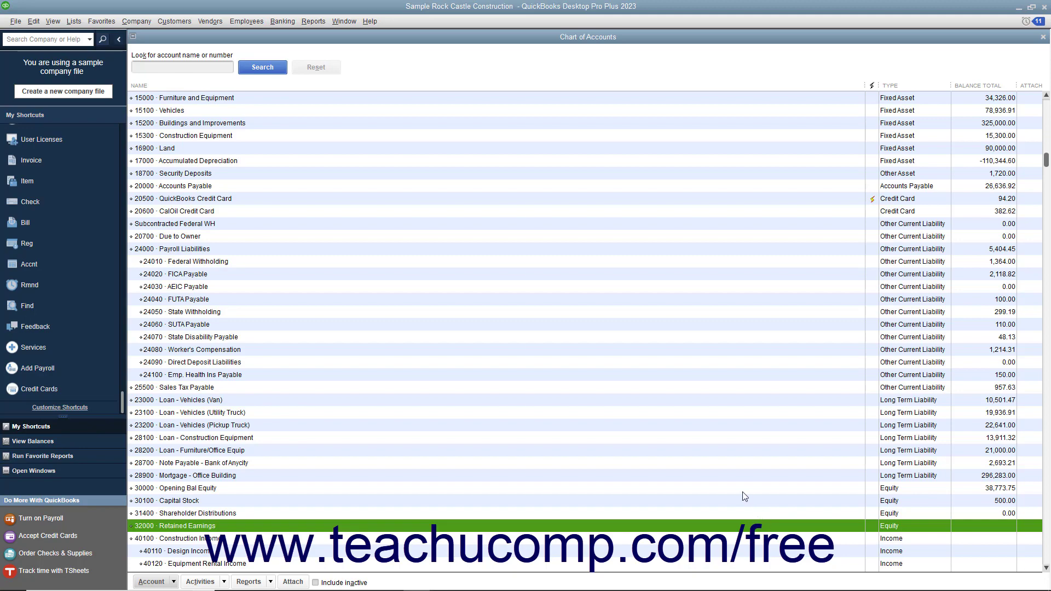
{"action": "scroll", "coordinate": [744, 482], "scroll_direction": "down", "scroll_amount": 2}
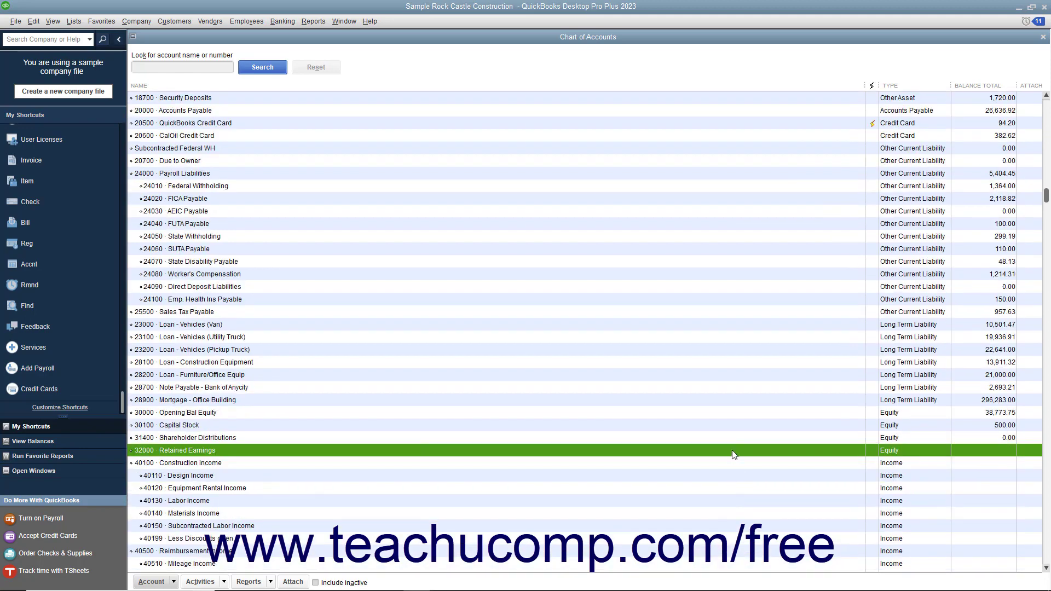
{"action": "scroll", "coordinate": [732, 452], "scroll_direction": "down", "scroll_amount": 3}
{"action": "scroll", "coordinate": [734, 453], "scroll_direction": "down", "scroll_amount": 5}
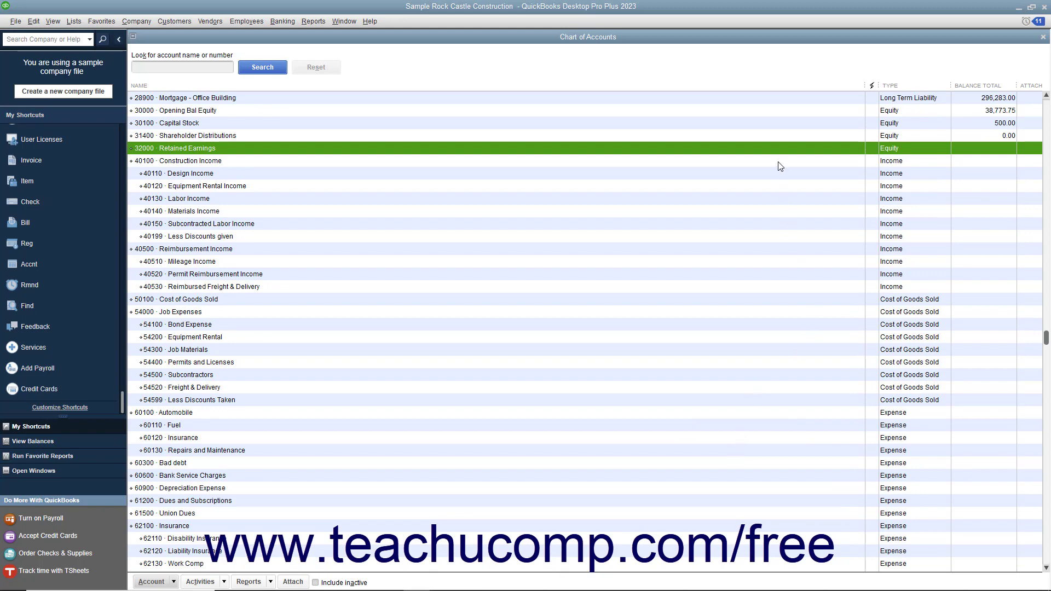
{"action": "left_click", "coordinate": [780, 163]}
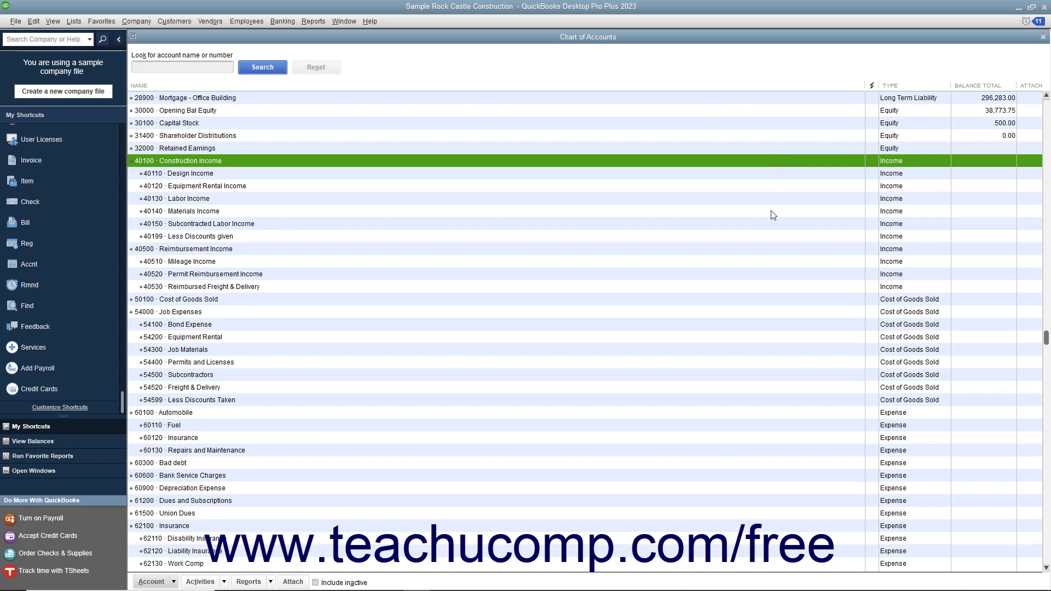
{"action": "left_click", "coordinate": [738, 309]}
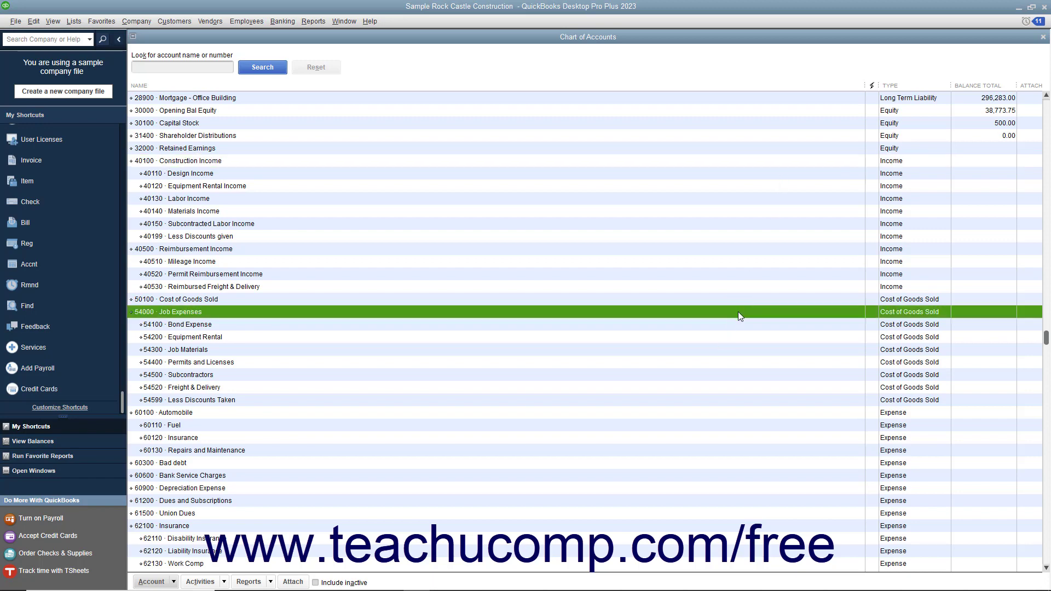
{"action": "left_click", "coordinate": [743, 414]}
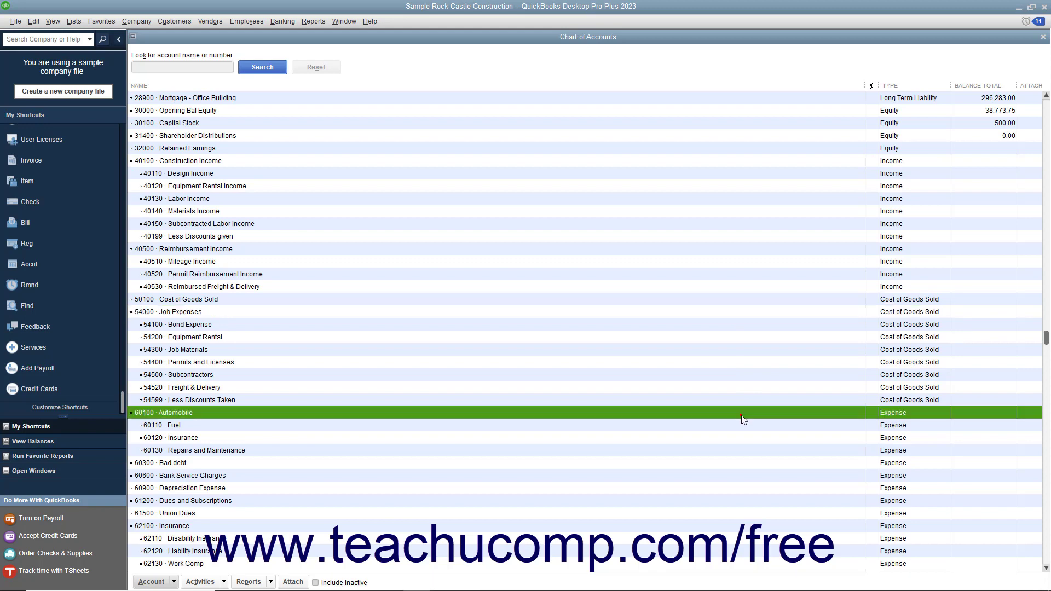